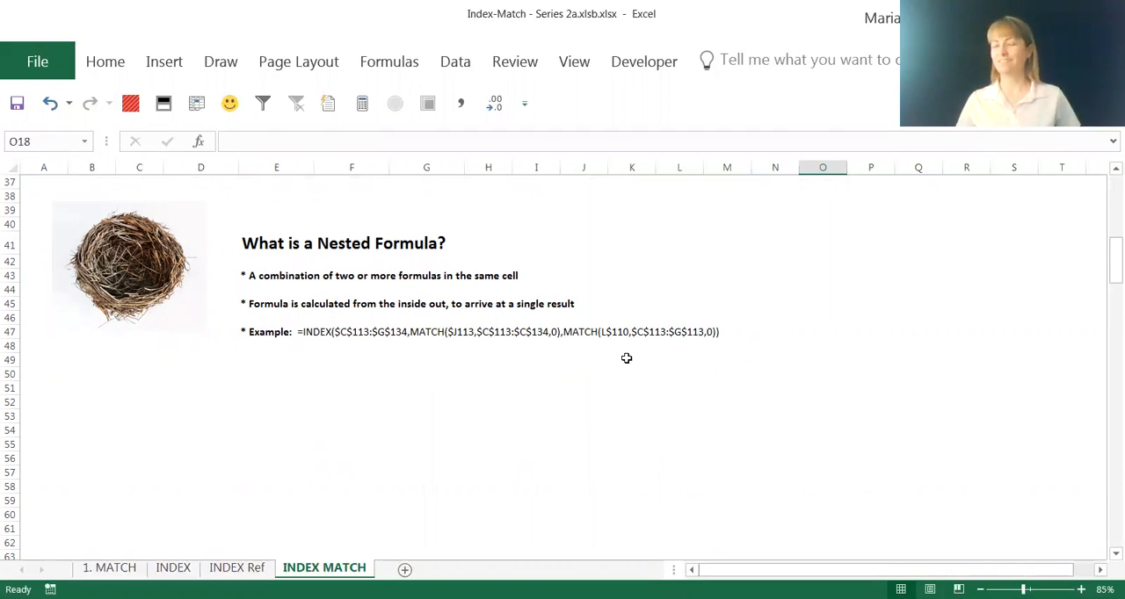
Read through the nested formula notes on the sheet, down to the account and business unit table
scroll(627, 358, "down", 7)
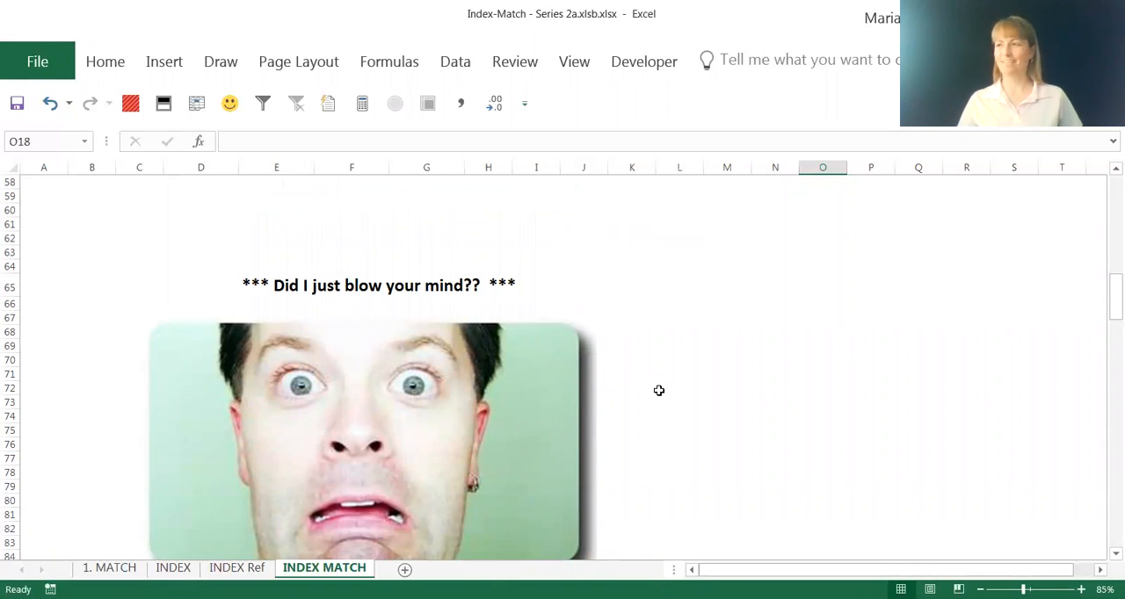
scroll(658, 391, "down", 3)
scroll(658, 390, "down", 5)
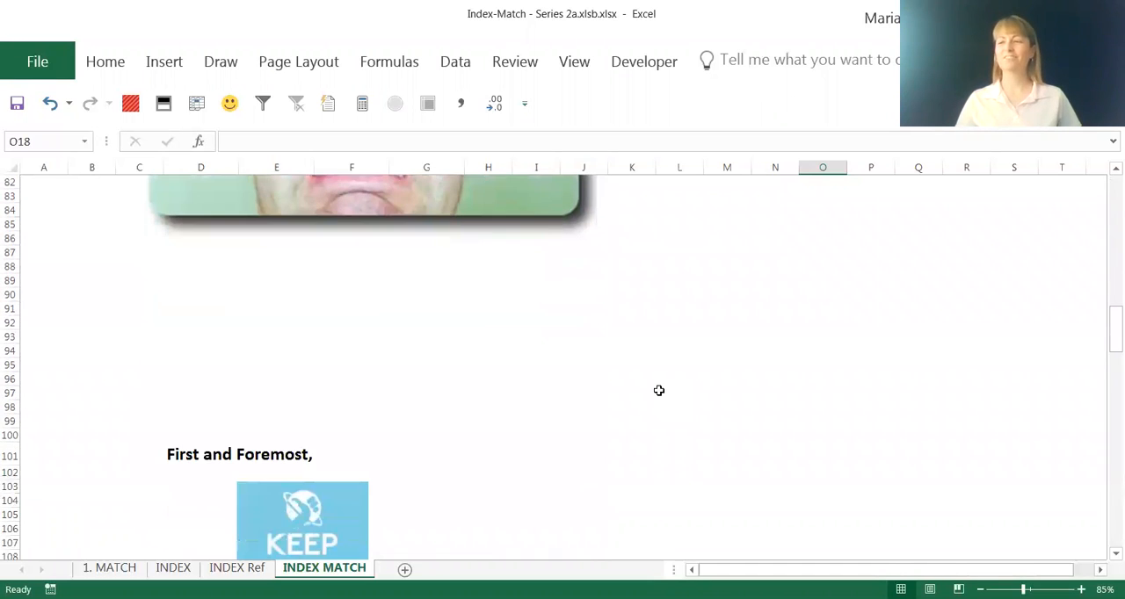
scroll(659, 391, "down", 4)
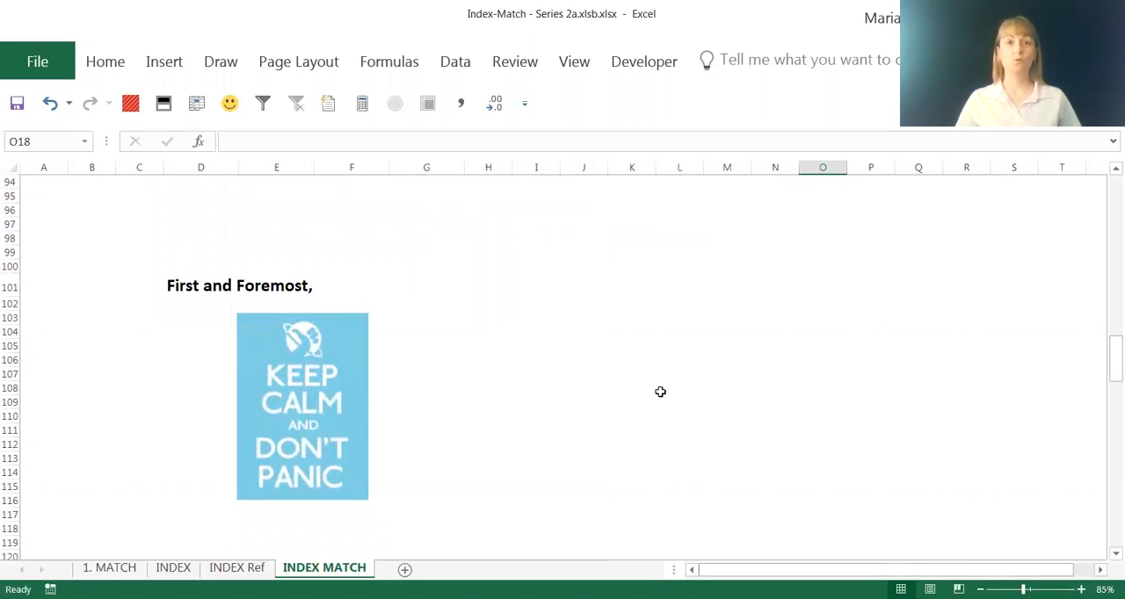
scroll(660, 392, "down", 7)
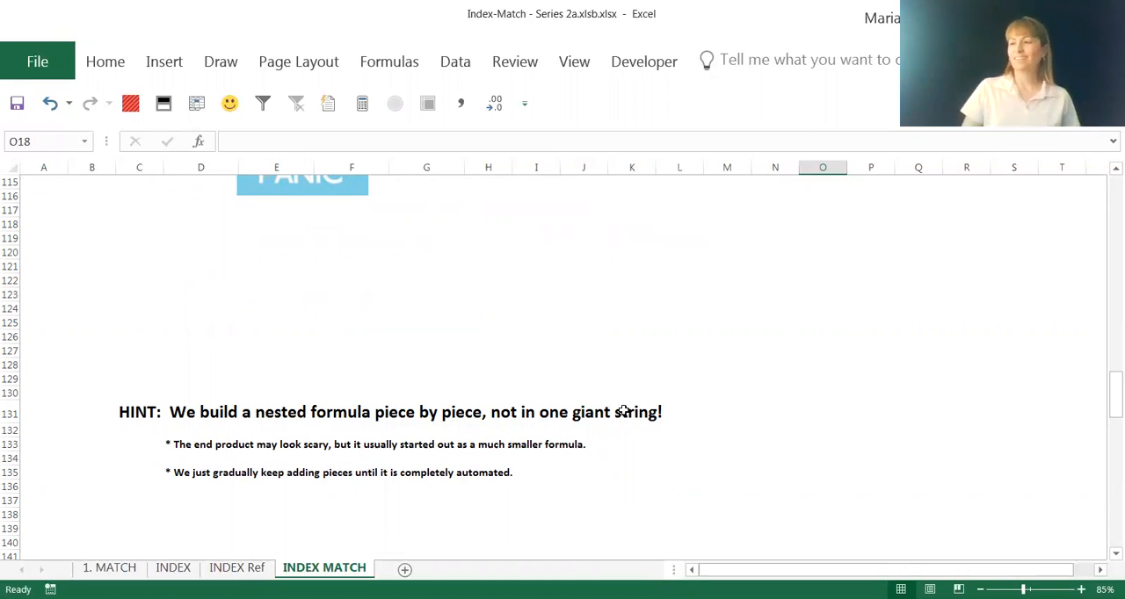
scroll(623, 409, "down", 1)
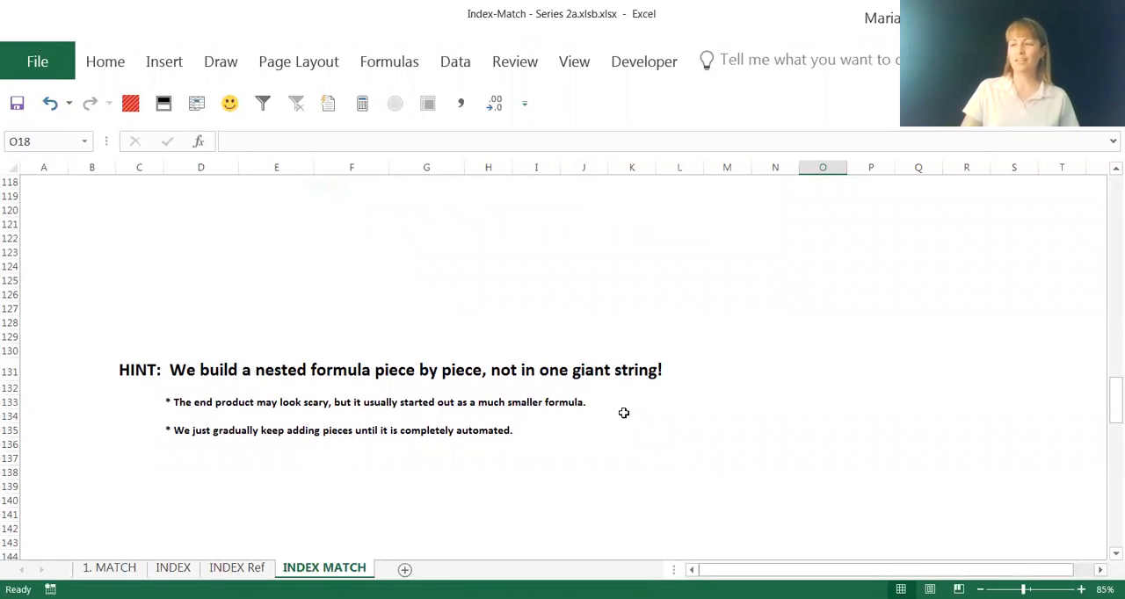
scroll(623, 413, "down", 2)
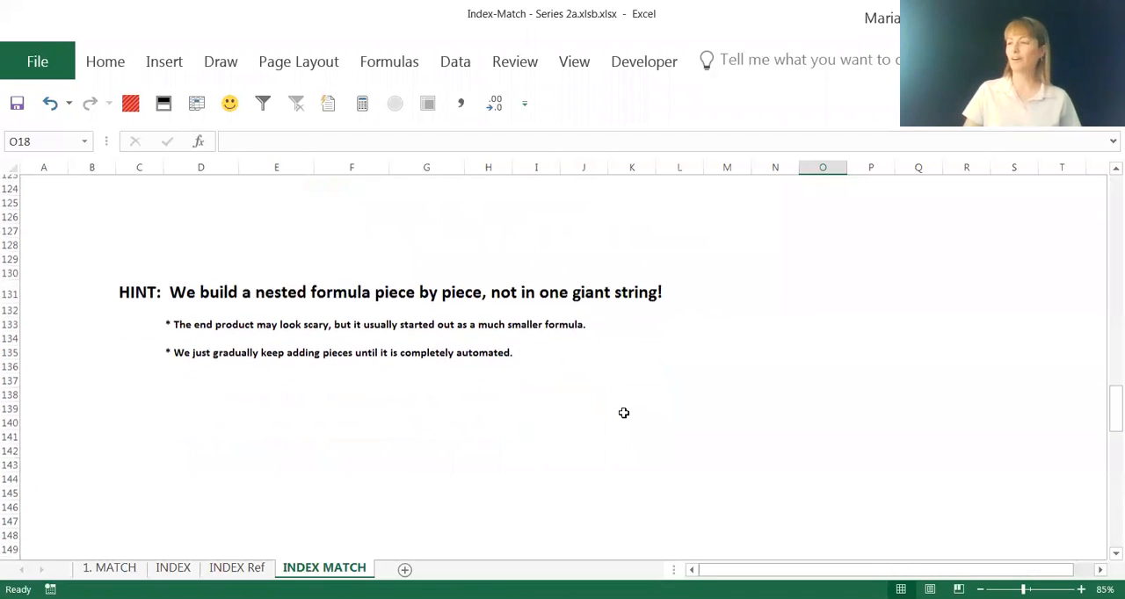
scroll(623, 413, "down", 2)
scroll(623, 413, "down", 4)
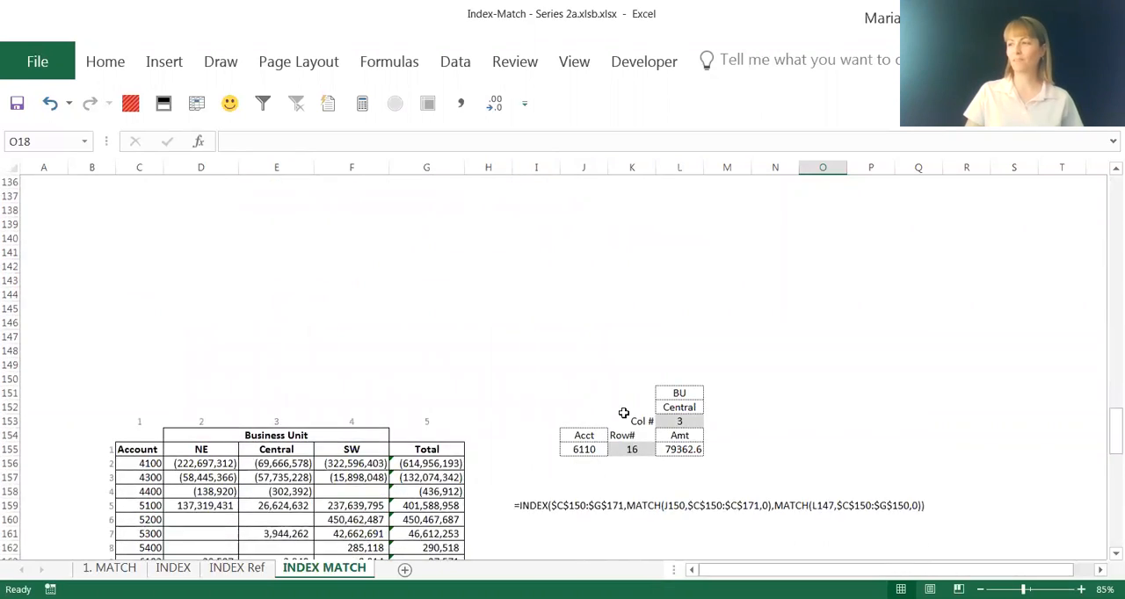
scroll(623, 413, "down", 2)
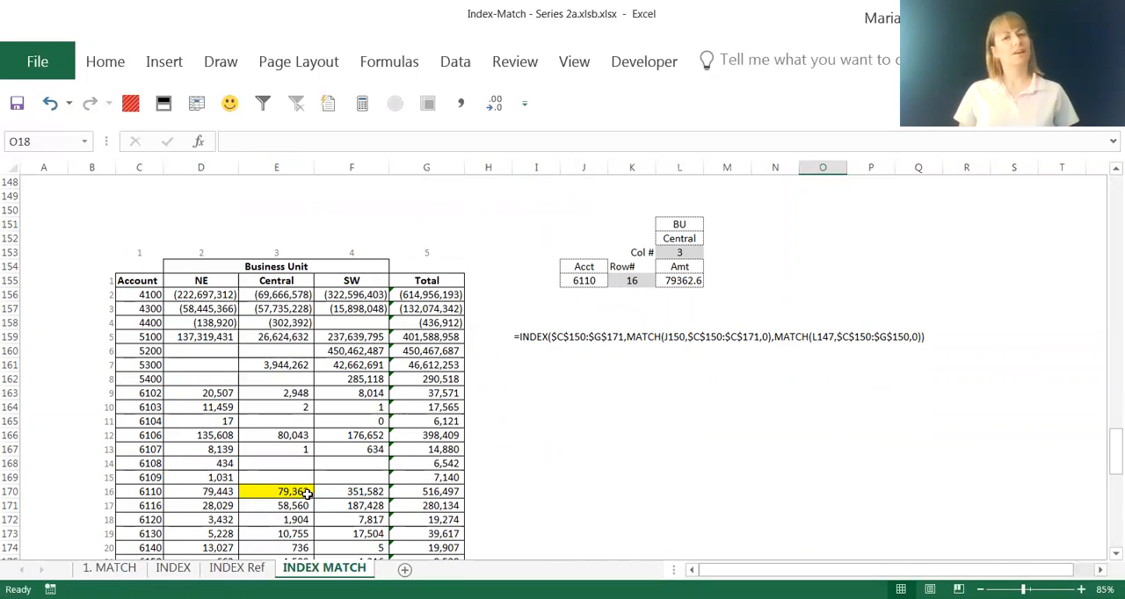
Examine the MATCH formulas in K155 and L153, the INDEX formula in L155 and the sample nested formula in row 159
left_click(641, 281)
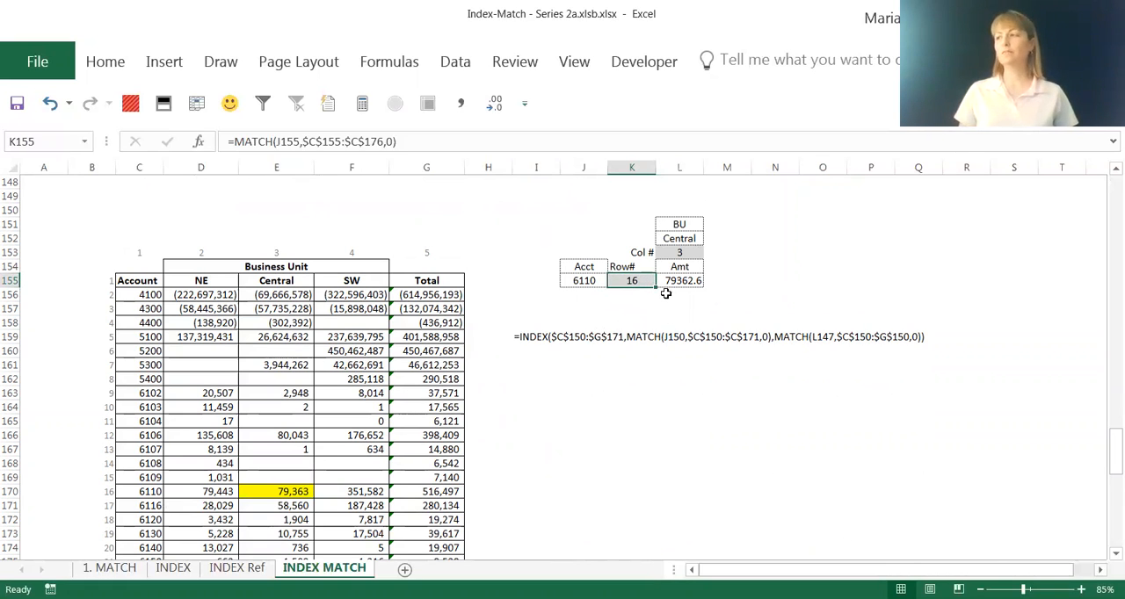
left_click(694, 252)
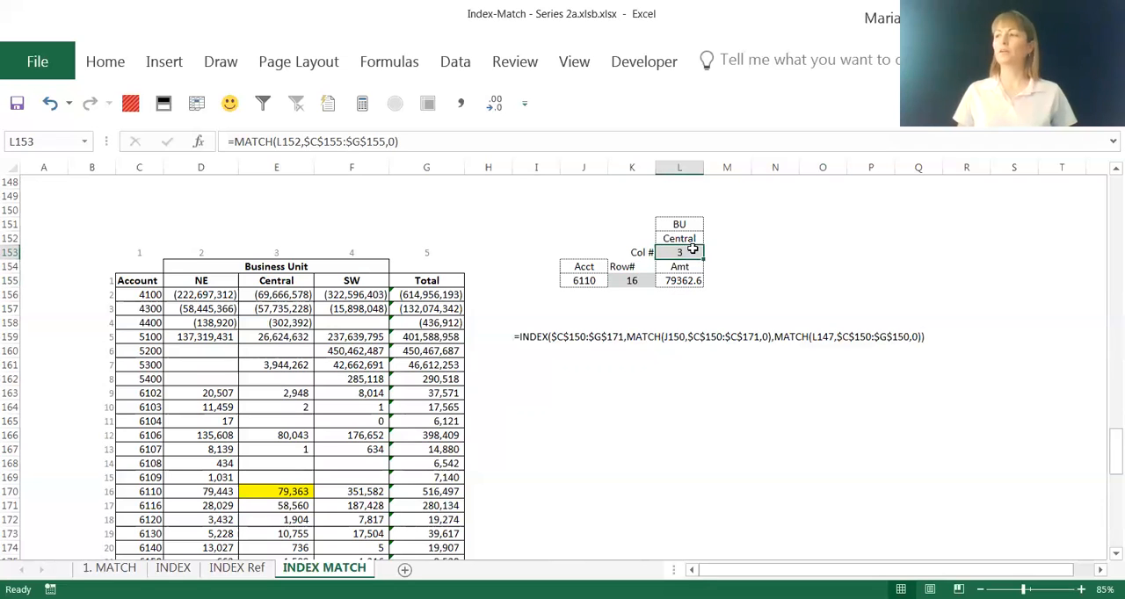
left_click(668, 283)
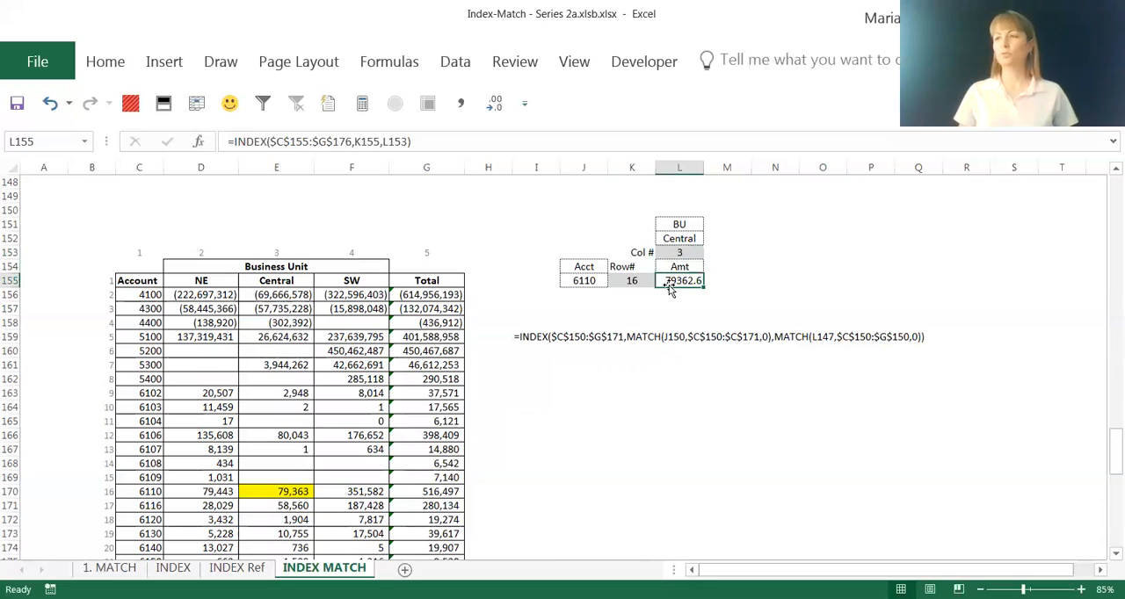
left_click(312, 134)
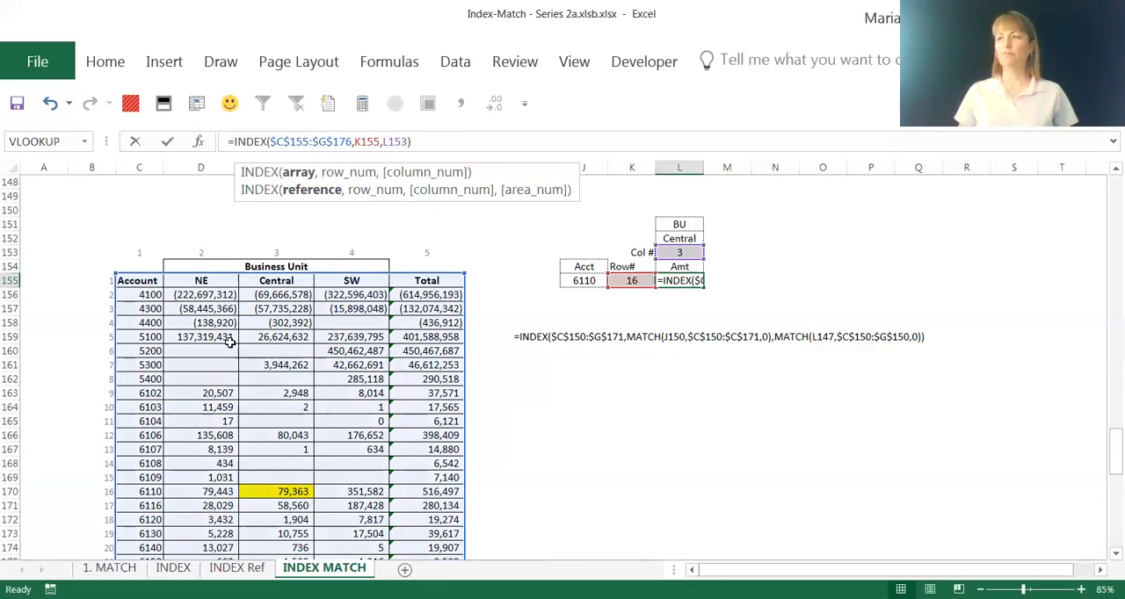
mouse_move(1104, 454)
left_mouse_down()
mouse_move(1107, 466)
mouse_move(1104, 456)
left_mouse_up()
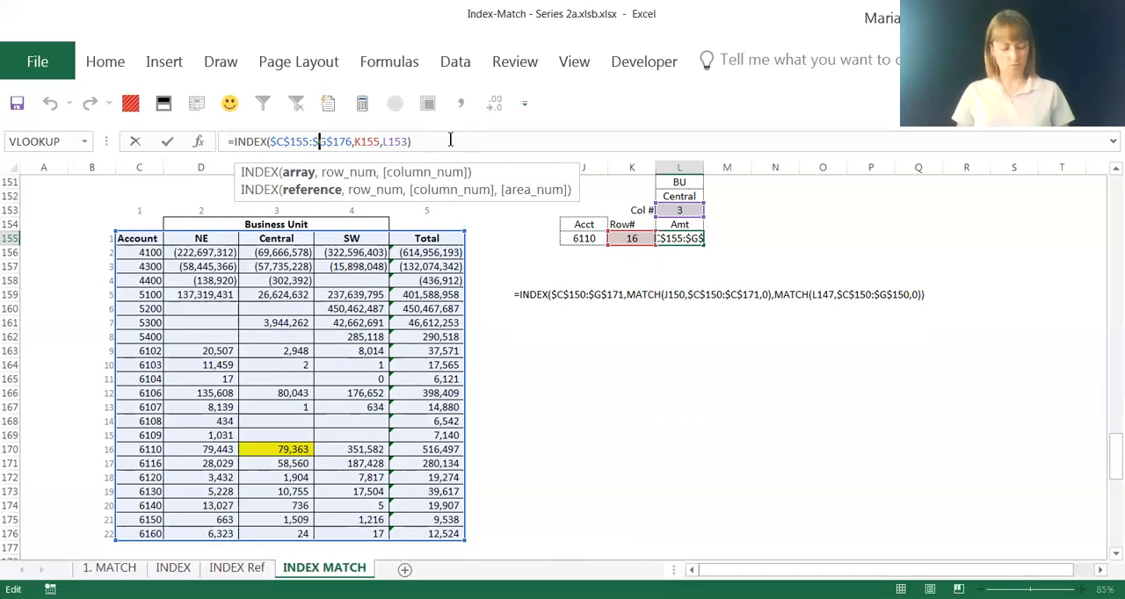
key("Return")
left_click_drag(520, 295, 914, 295)
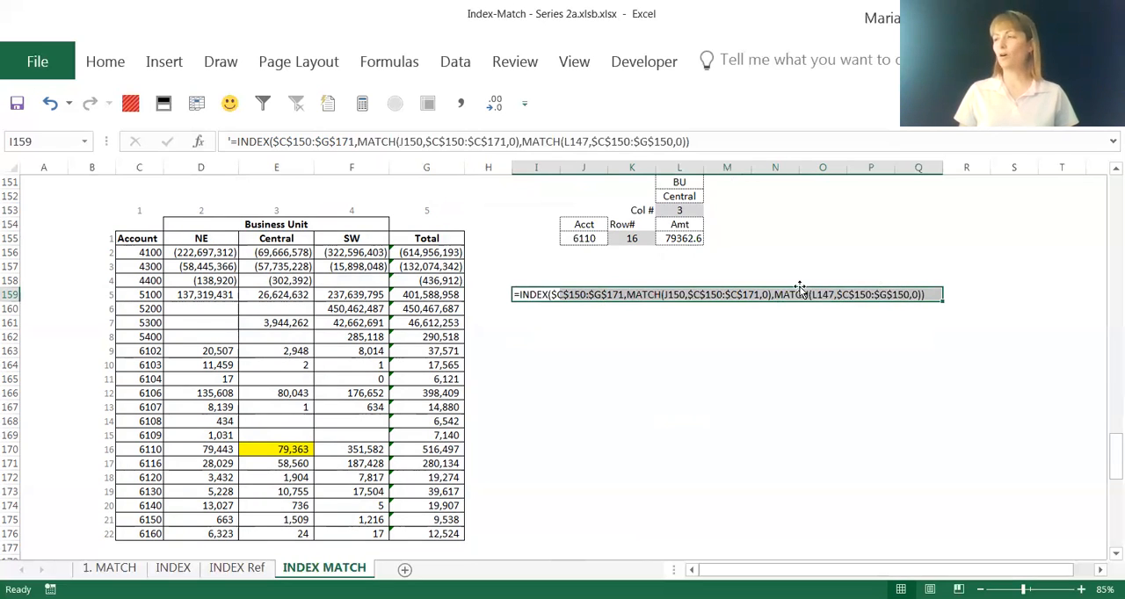
left_click(686, 240)
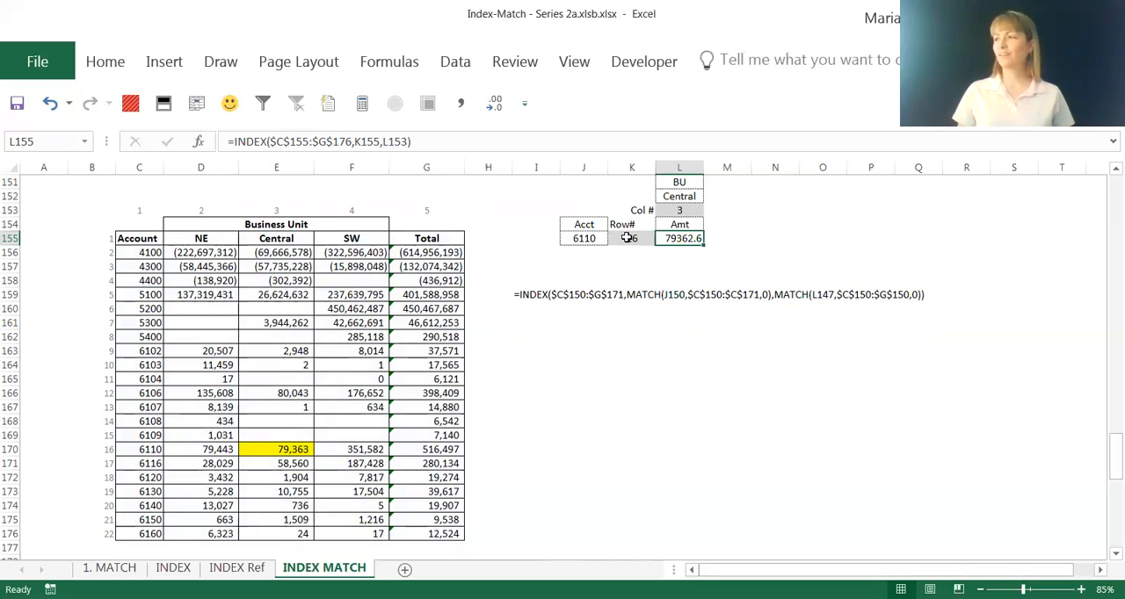
Copy the row MATCH formula text from K155 without its equals sign, leaving the cell unedited
left_click(628, 239)
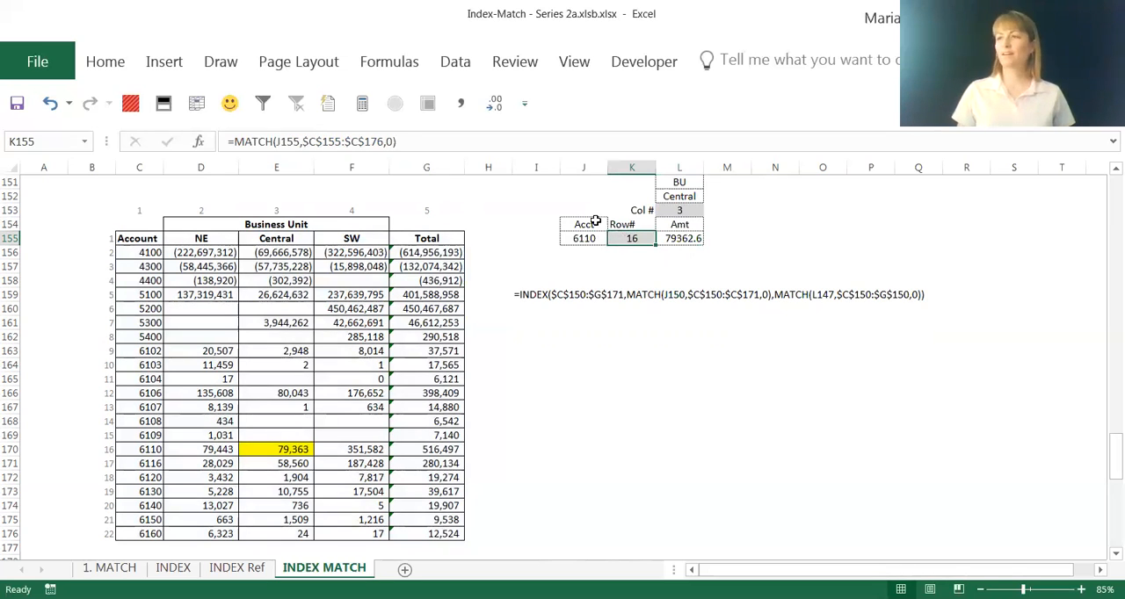
left_click_drag(400, 142, 235, 142)
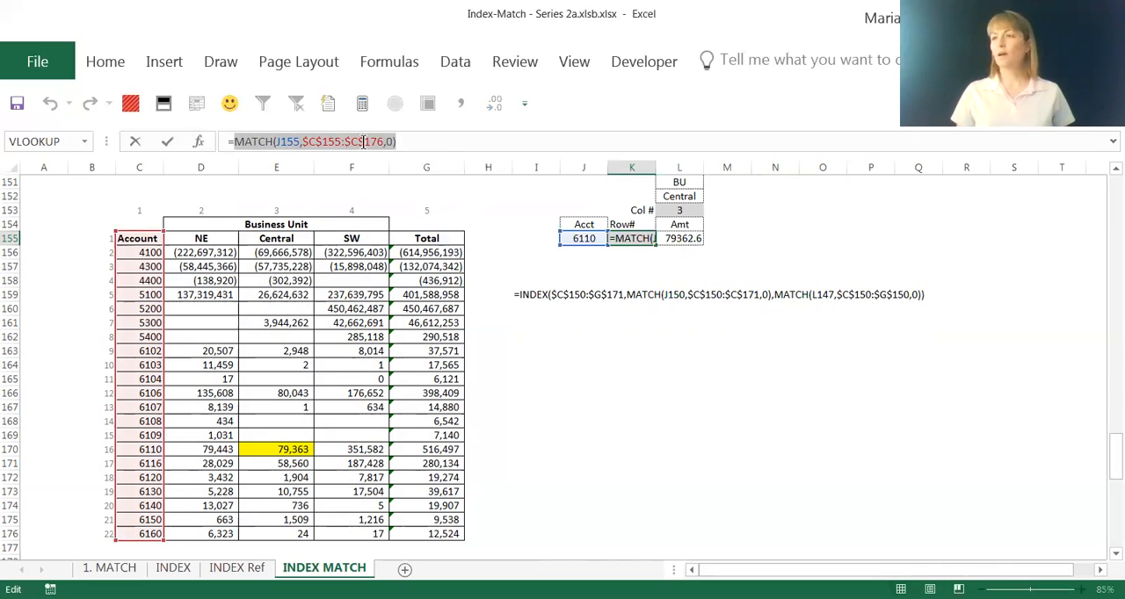
key("ctrl+c")
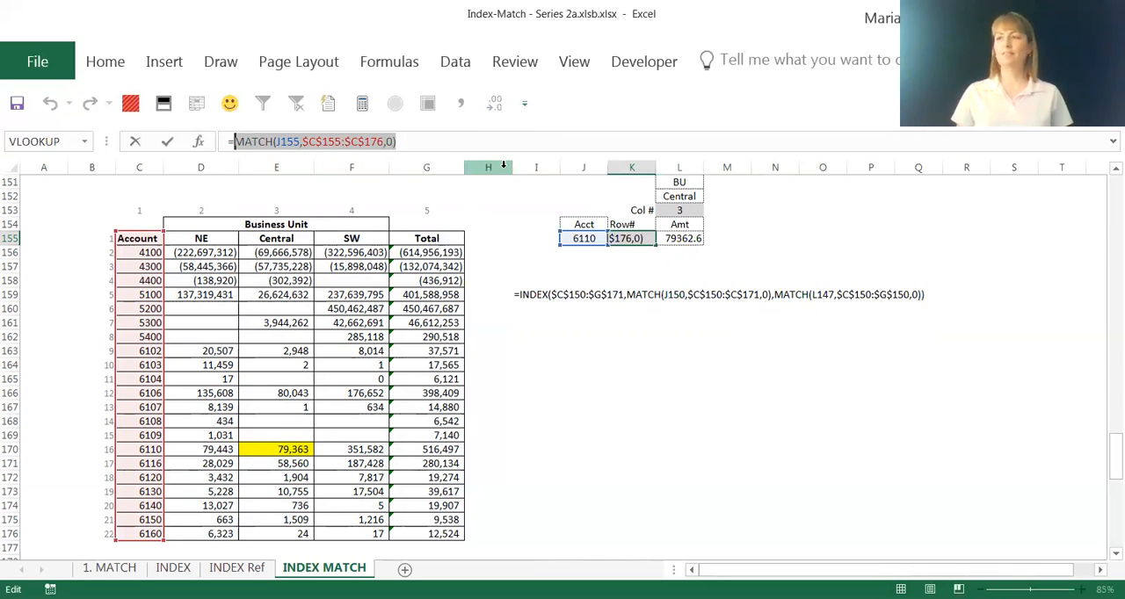
key("Escape")
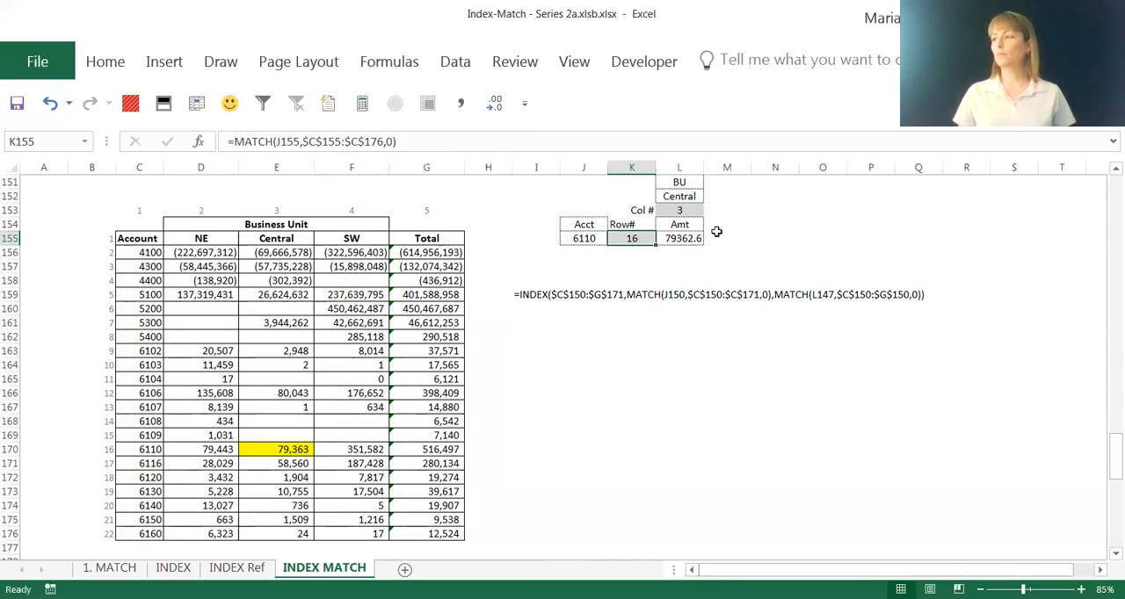
Replace the K155 reference in L155's INDEX formula with the copied MATCH(J155,$C$155:$C$176,0)
left_click(692, 238)
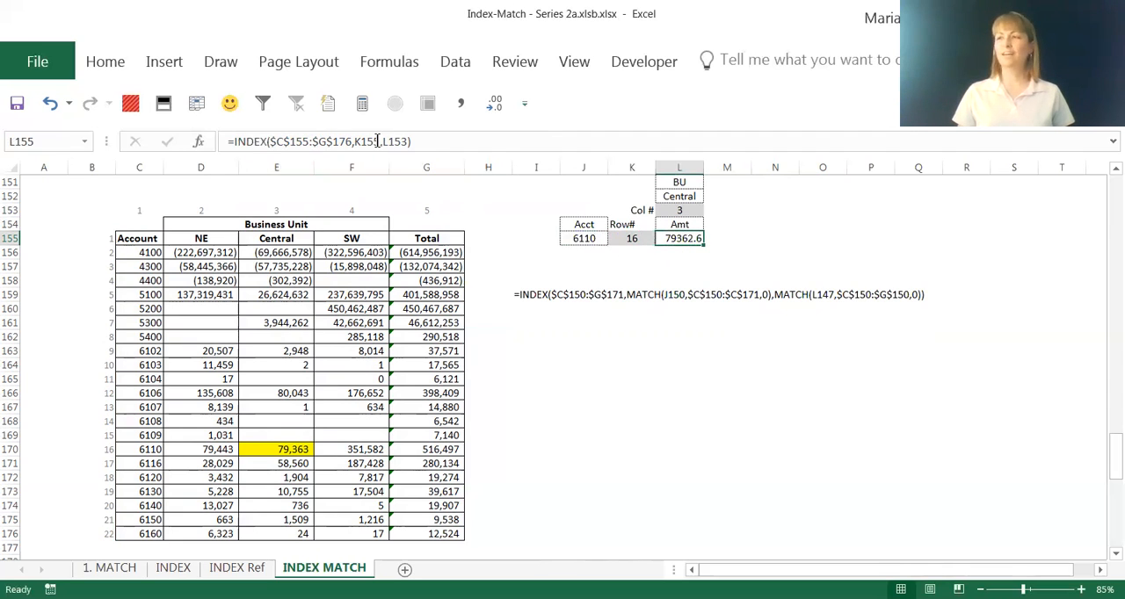
left_click_drag(378, 142, 354, 143)
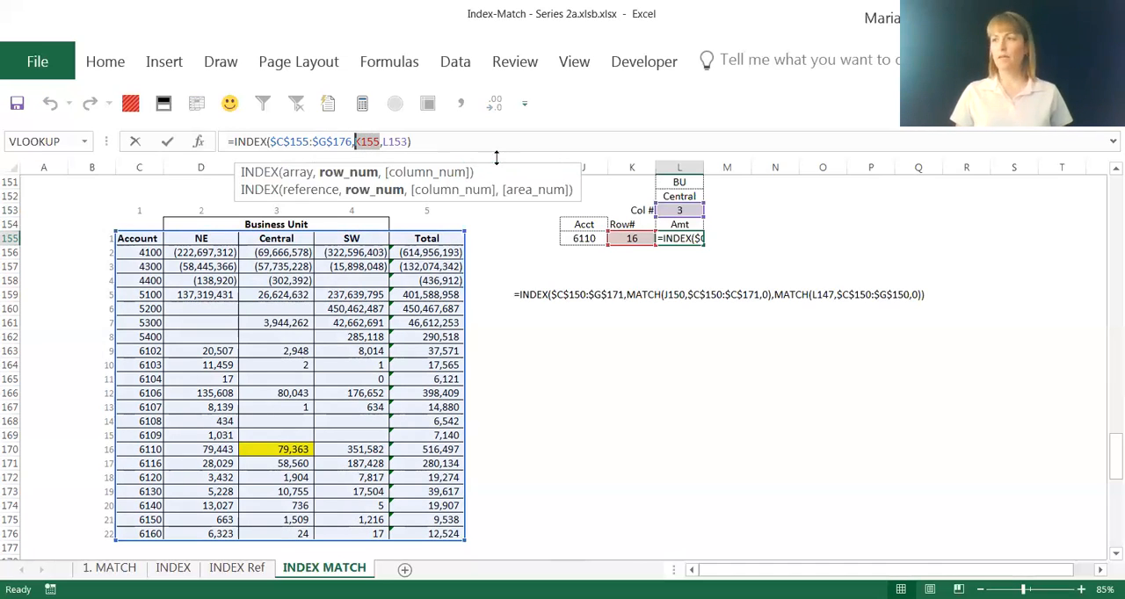
key("Delete")
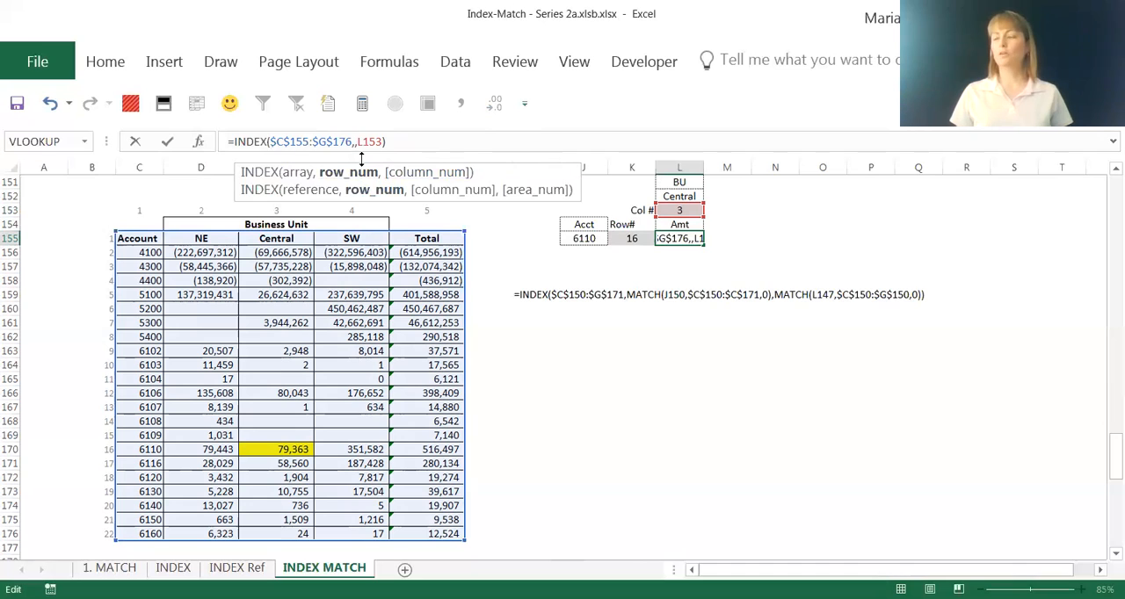
key("ctrl+v")
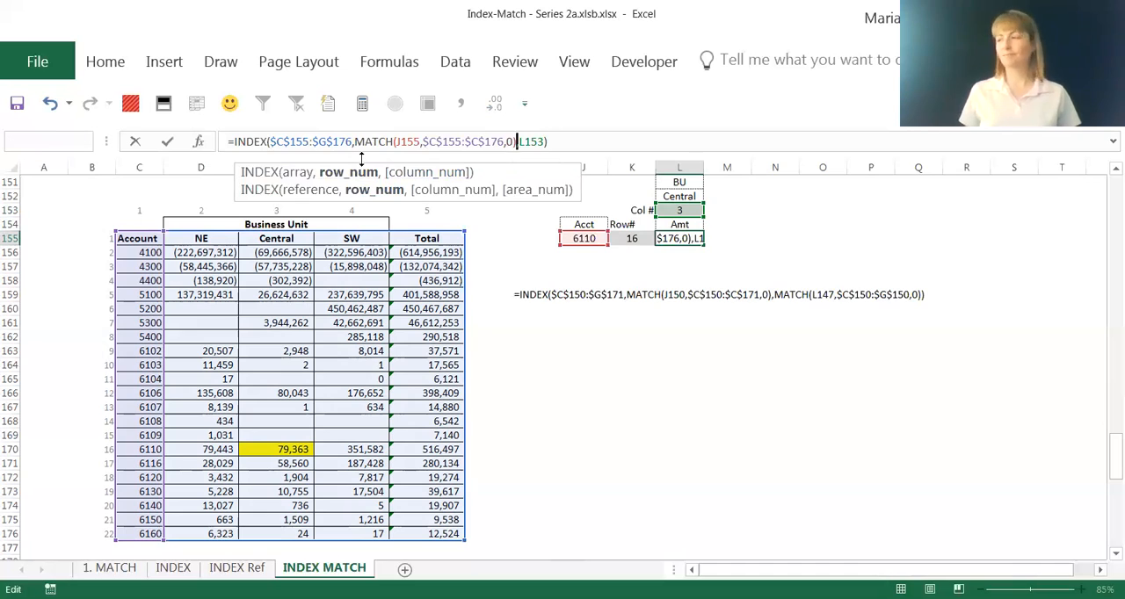
key("Return")
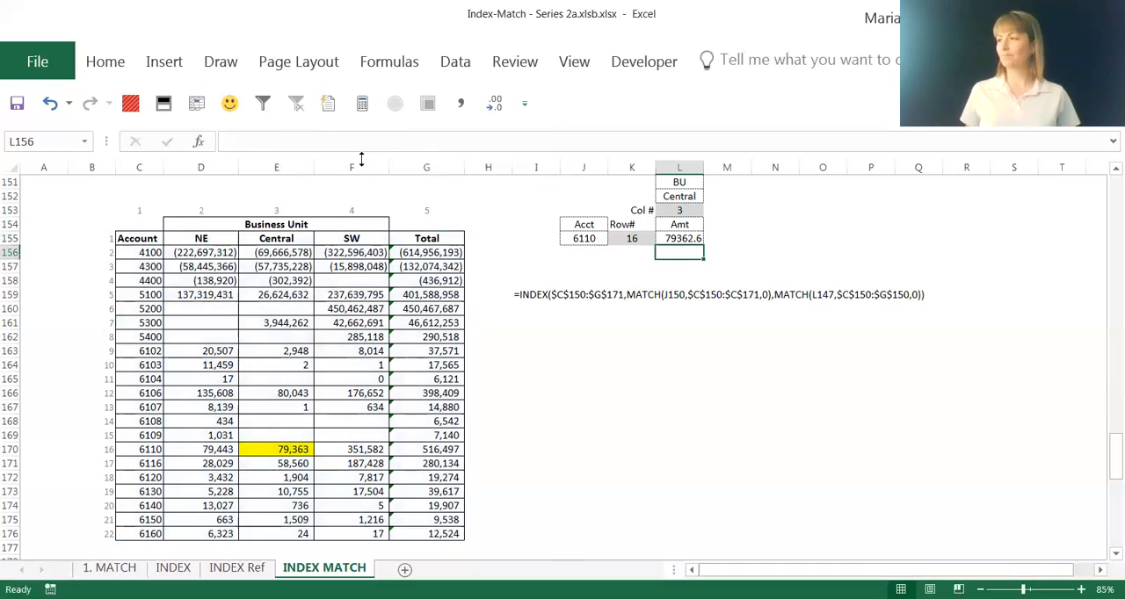
left_click(691, 237)
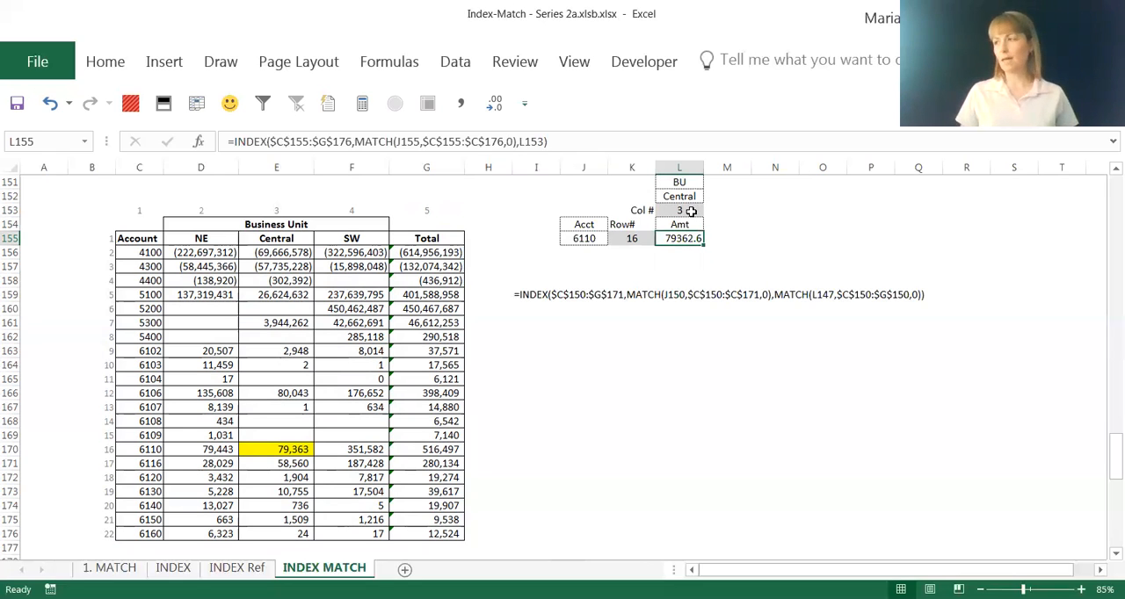
Copy the column MATCH formula text from L153 without its equals sign, leaving the cell unedited
left_click(691, 211)
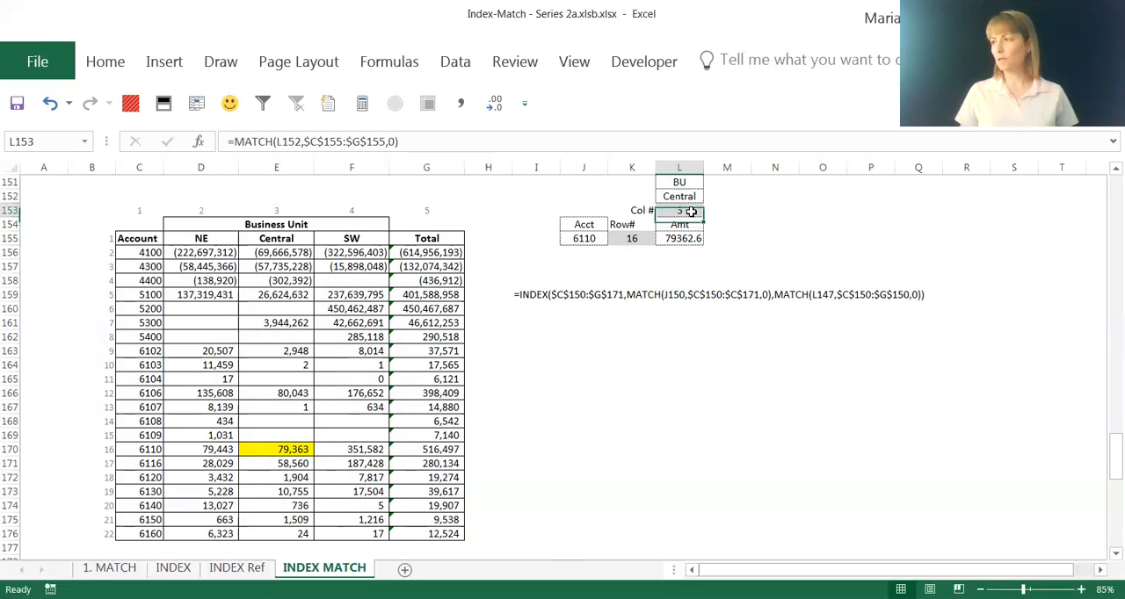
left_click(429, 143)
left_click_drag(429, 143, 475, 193)
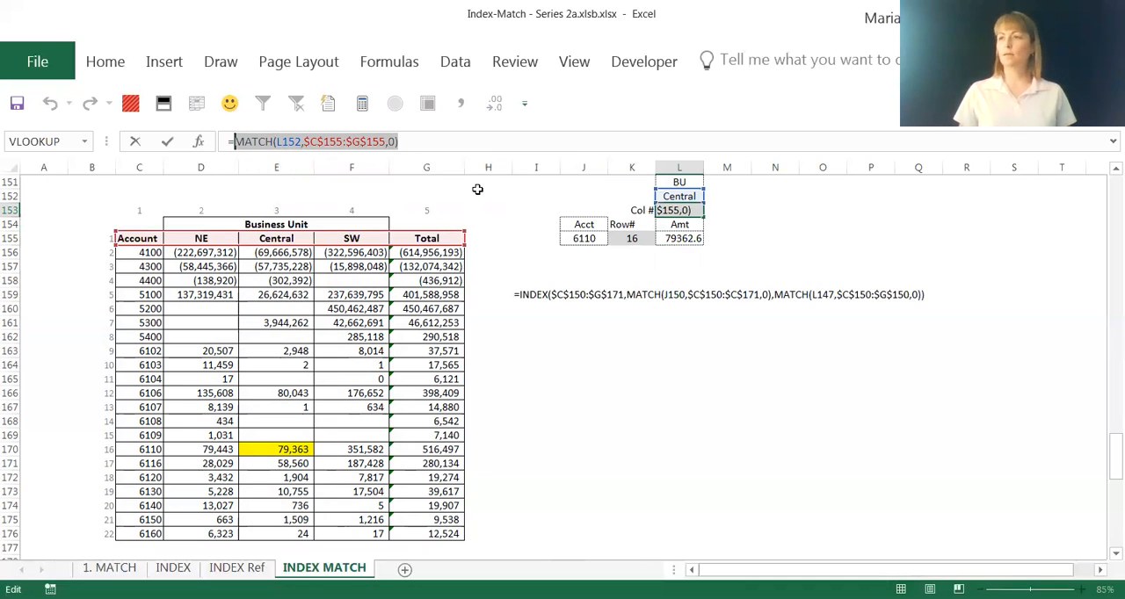
key("Escape")
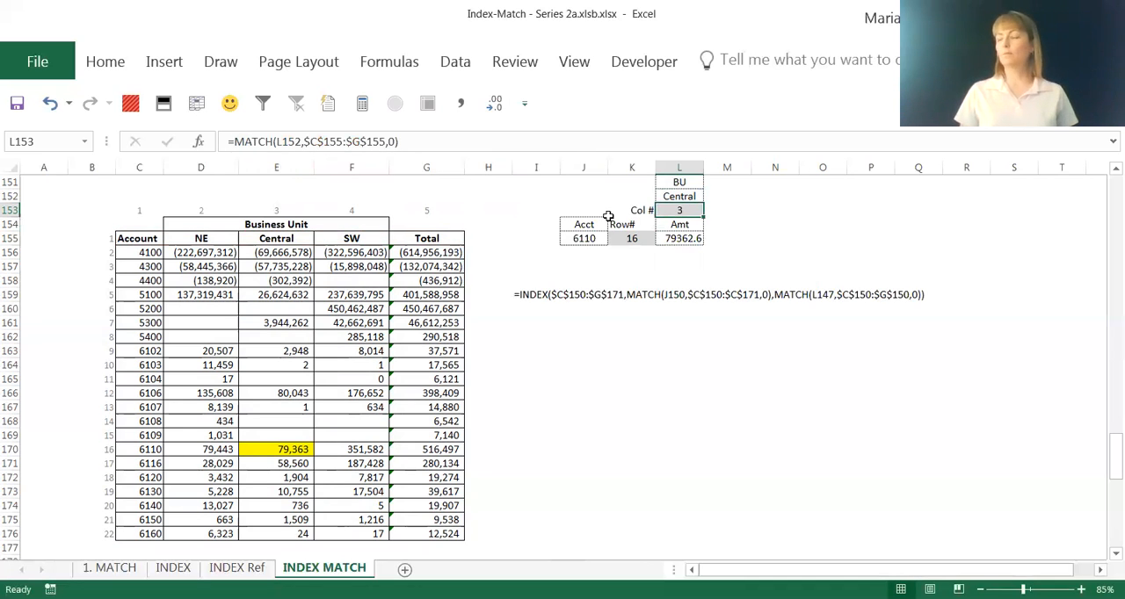
Replace the L153 reference in L155's INDEX formula with the copied MATCH(L152,$C$155:$G$155,0)
left_click(692, 235)
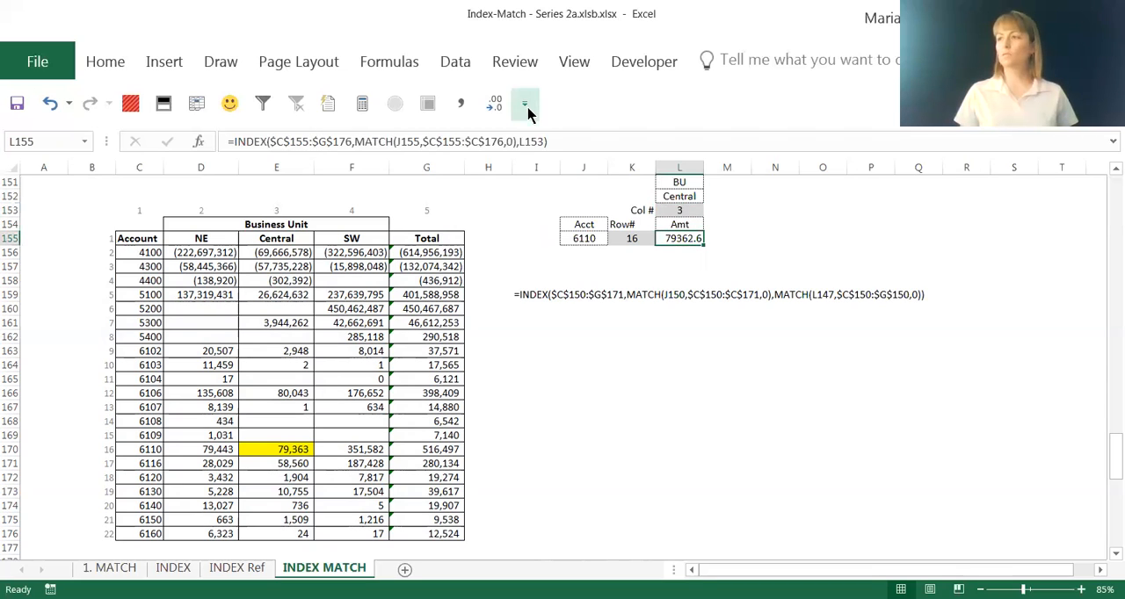
double_click(525, 141)
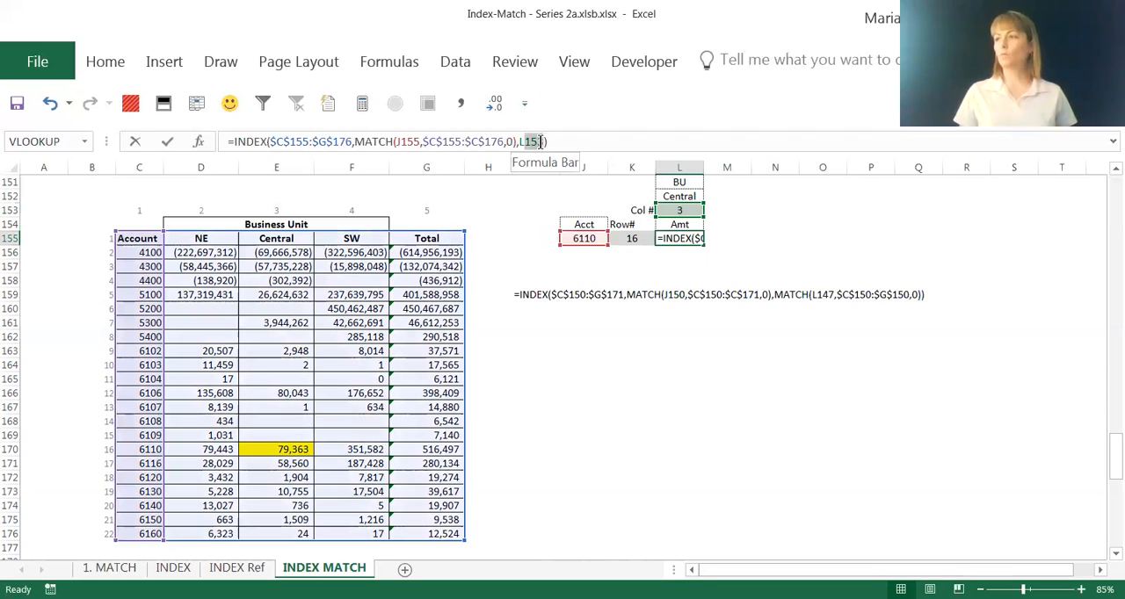
key("Delete")
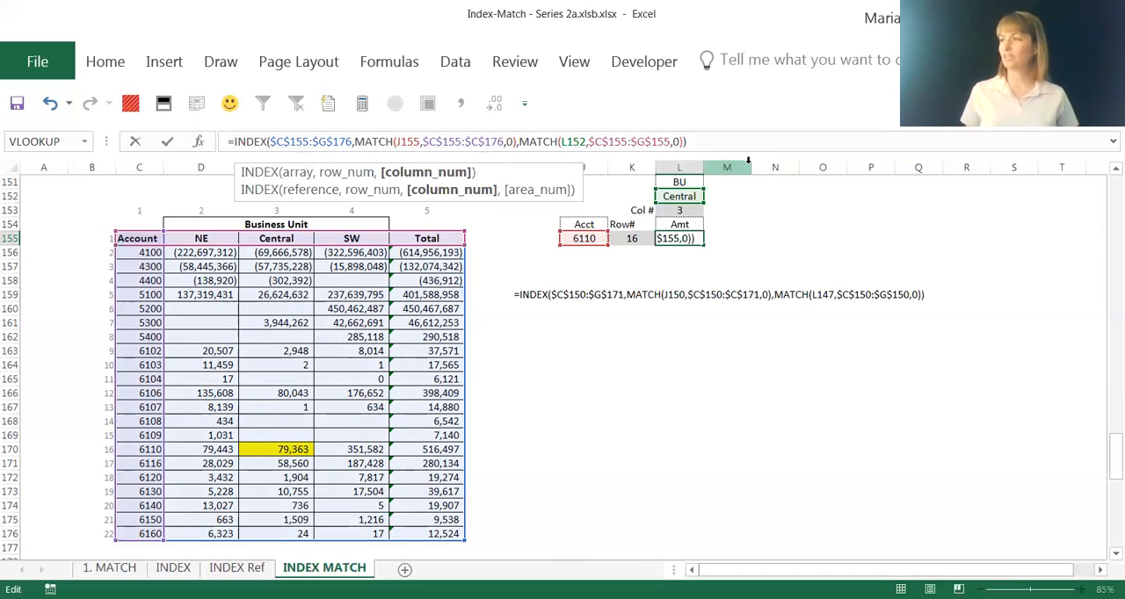
key("Return")
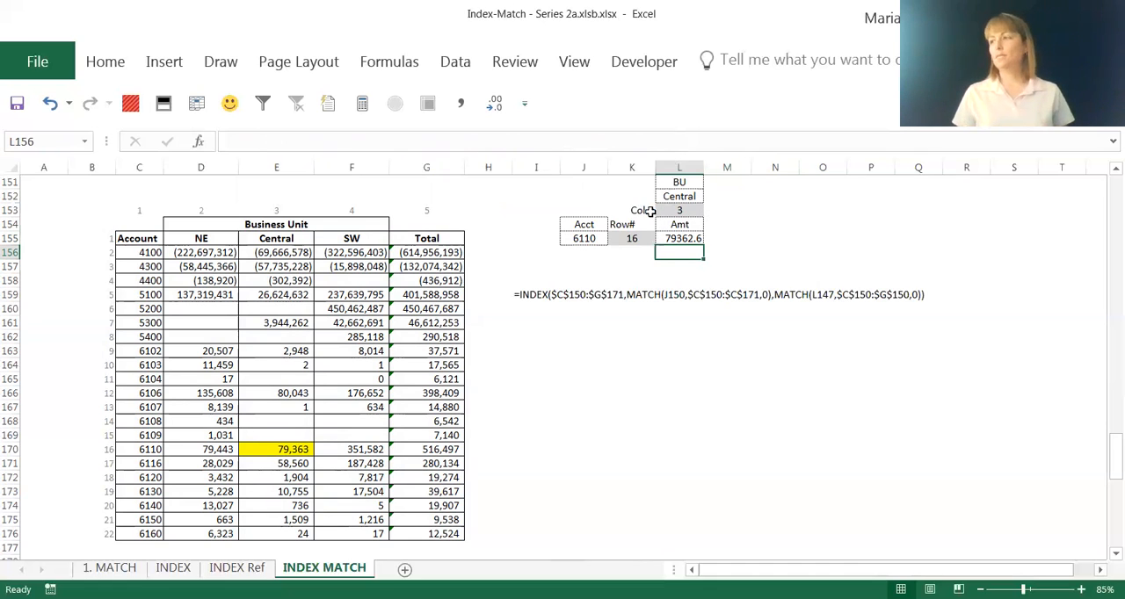
Clear the helper label and formula cells for the column number in K153:L153 and the row number in K154:K155
left_click_drag(648, 211, 683, 211)
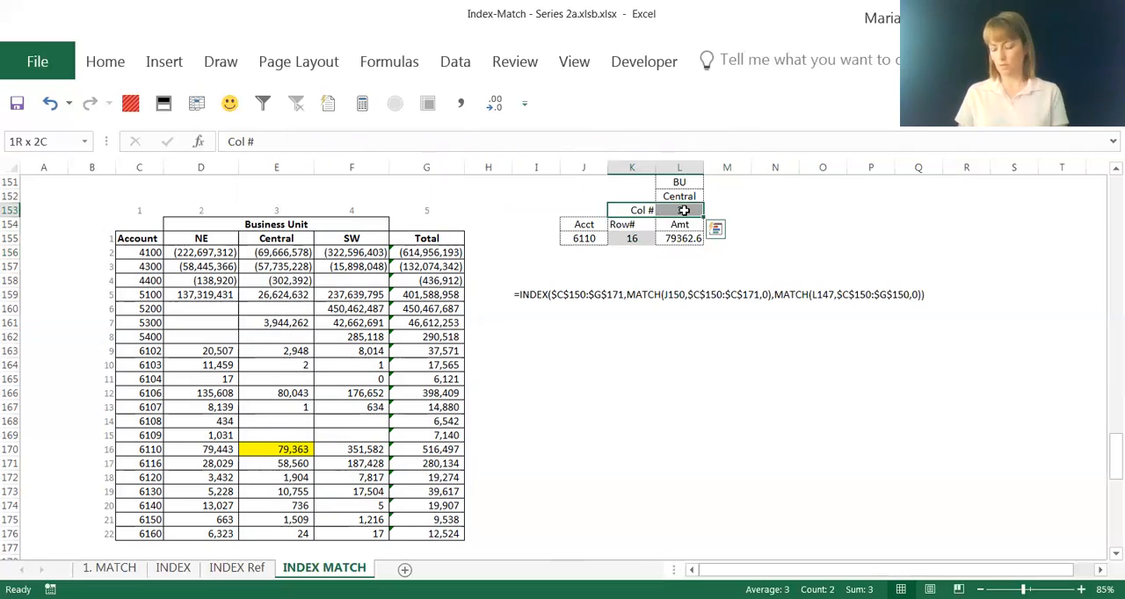
key("Delete")
left_click_drag(631, 224, 629, 242)
key("Delete")
left_click(757, 252)
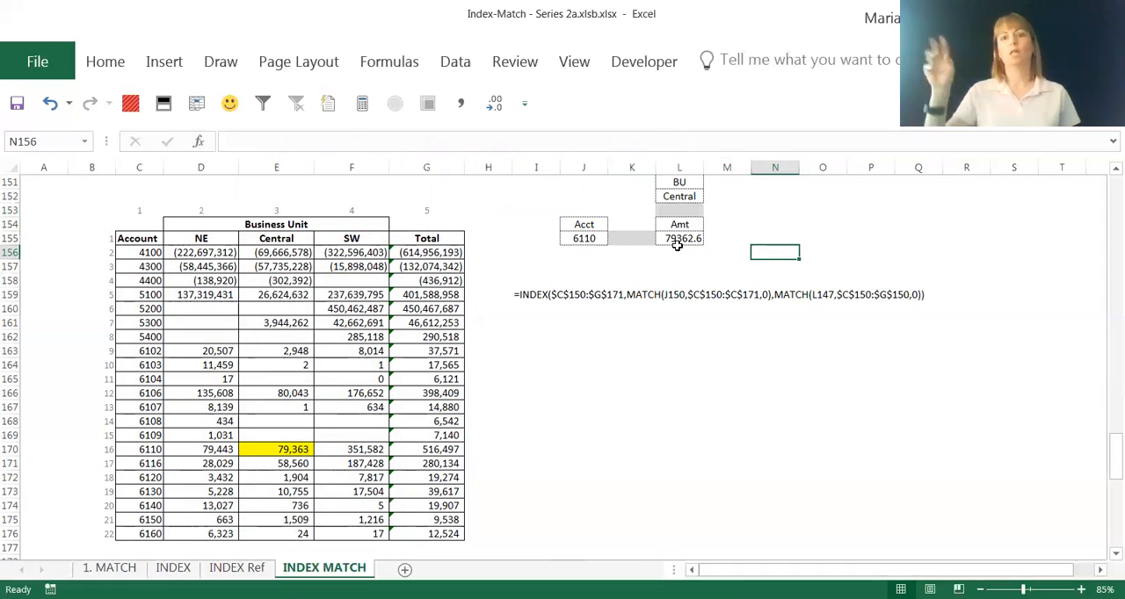
Review the nested formula in L155 and read the closing notes below the table
left_click(682, 240)
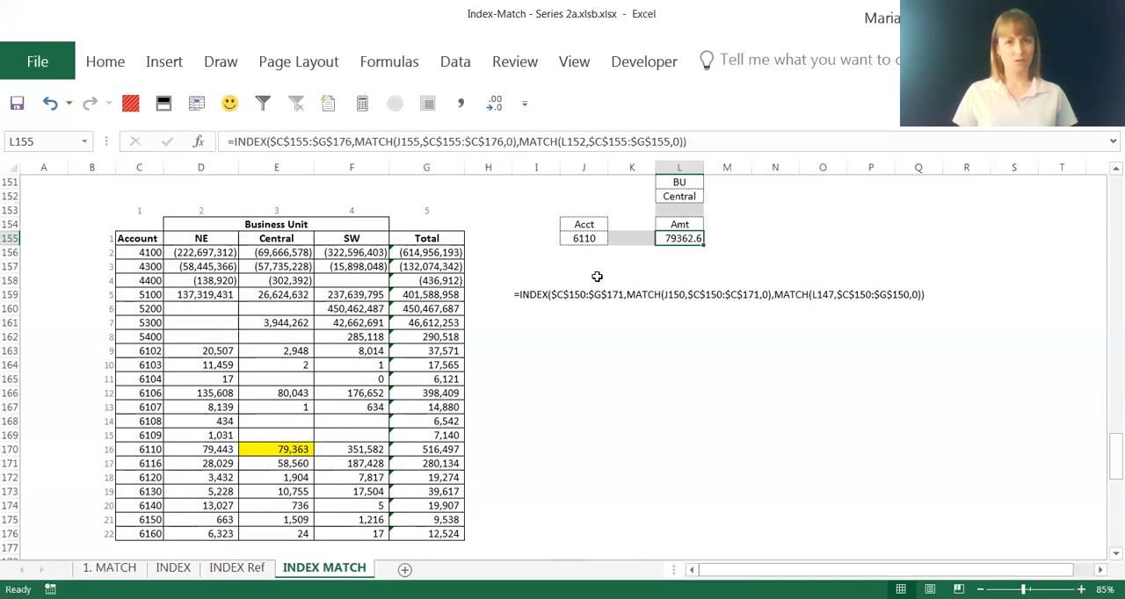
scroll(597, 277, "down", 6)
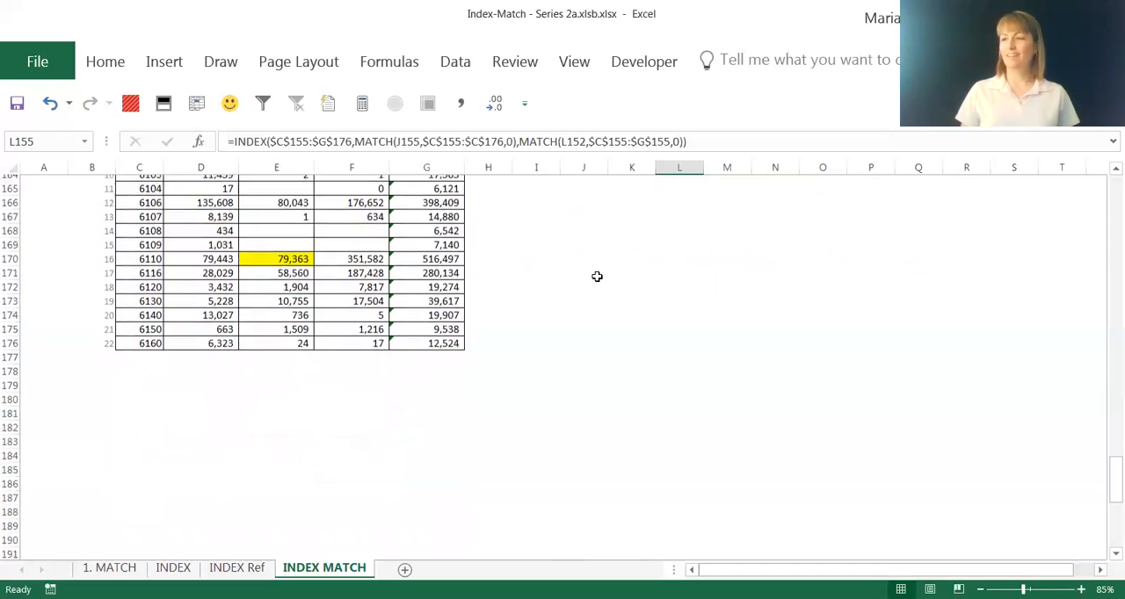
scroll(597, 277, "down", 4)
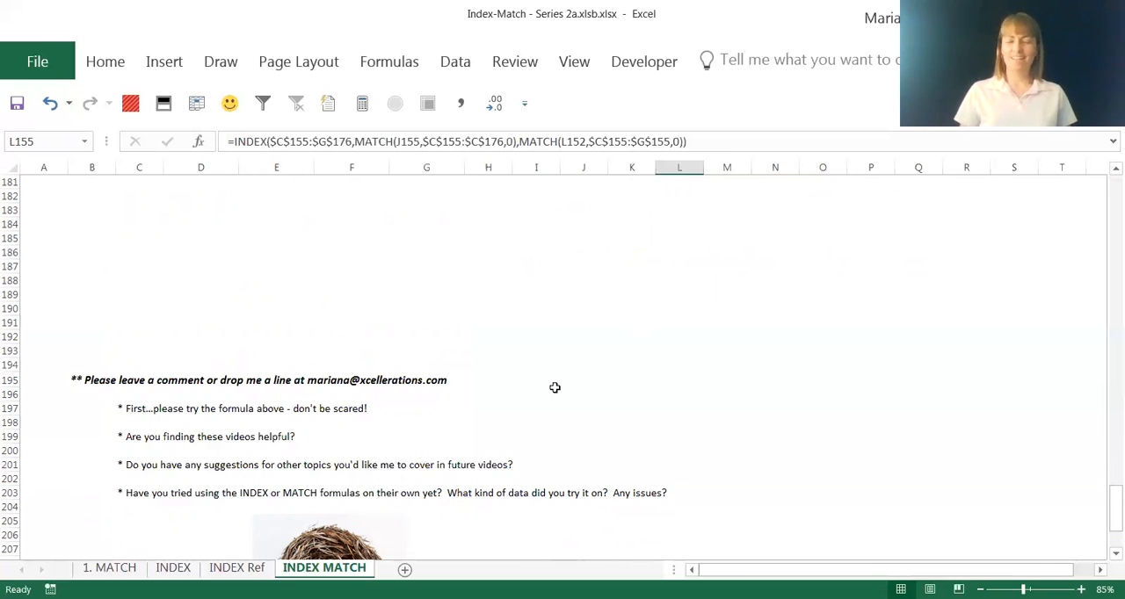
scroll(557, 387, "down", 3)
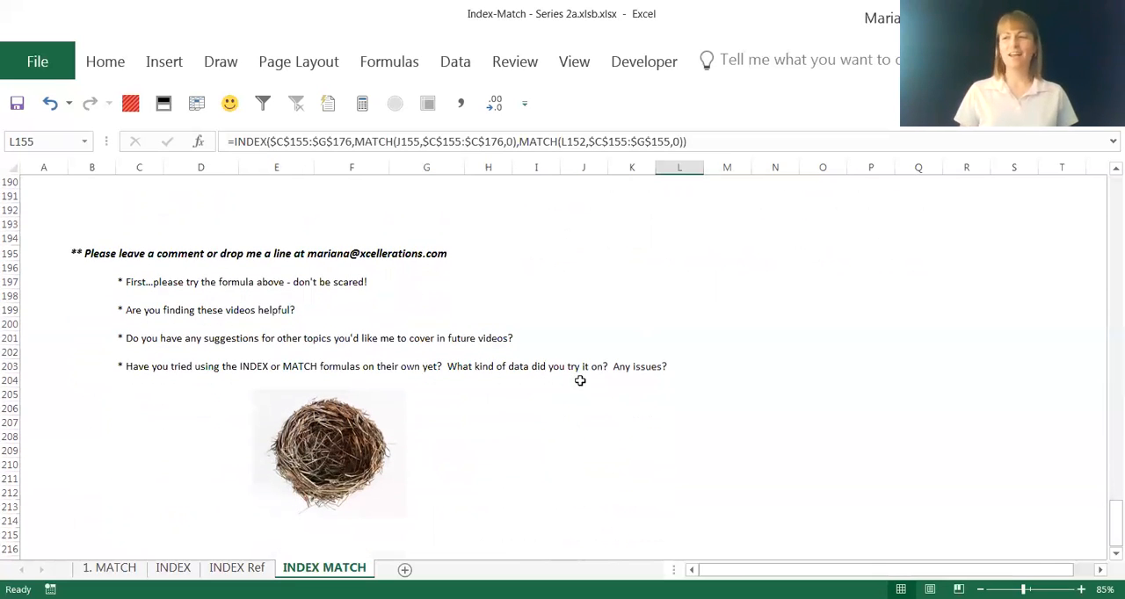